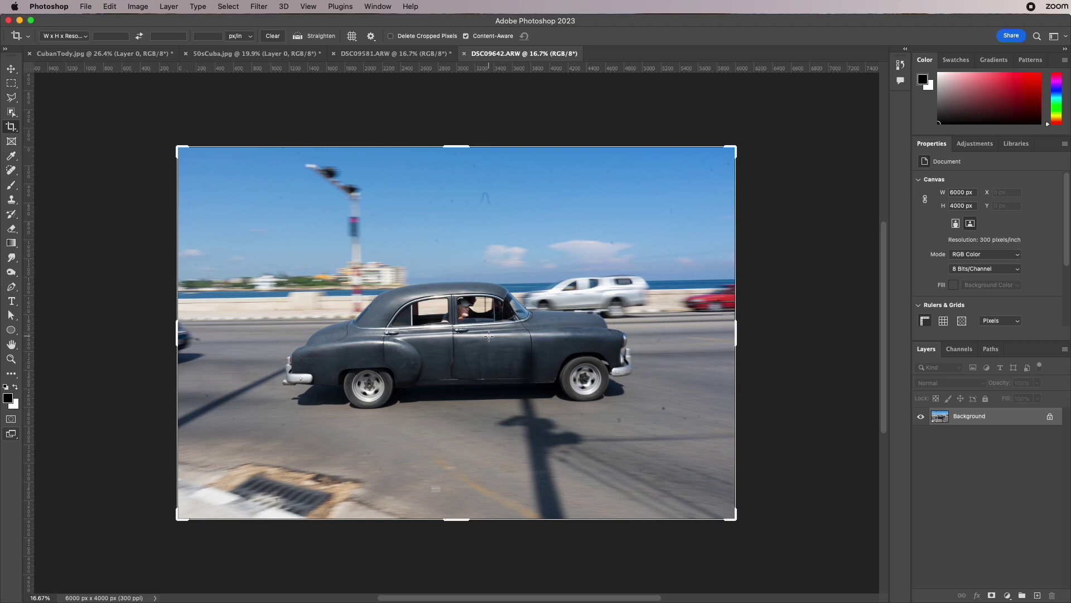
Set the crop size to 8 in by 11 in at 300 px/in and swap width and height for a landscape frame
left_click(108, 36)
type("8")
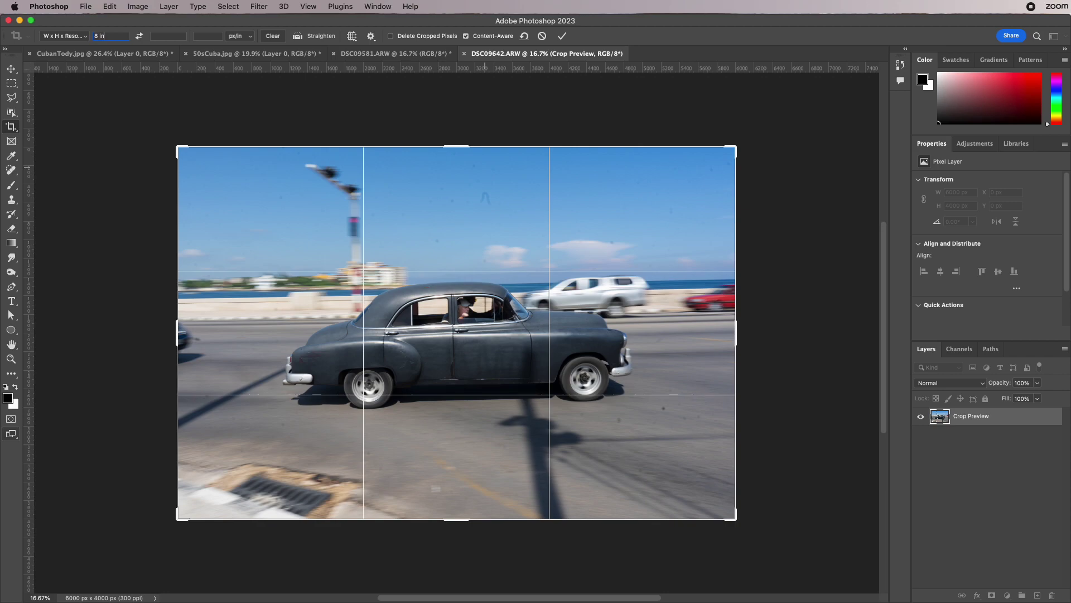
type(" in")
key("Tab")
type("11")
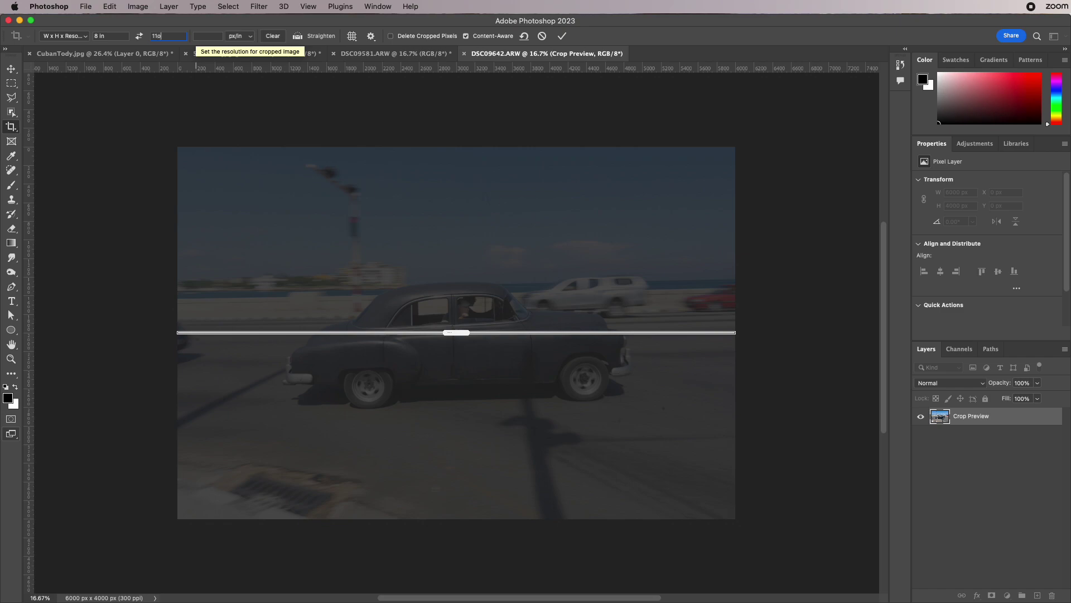
type("in")
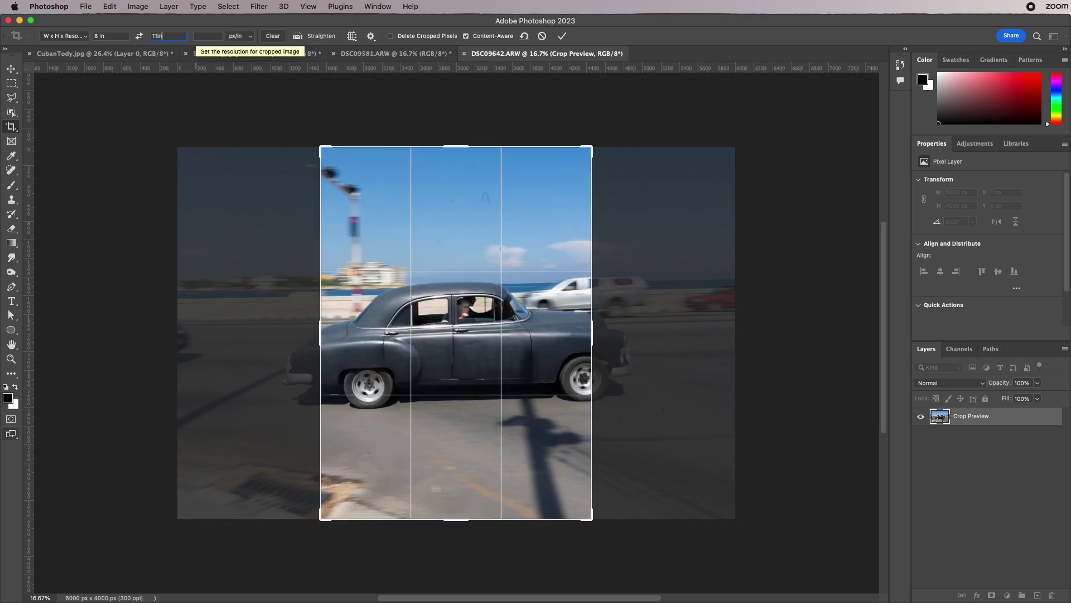
key("Tab")
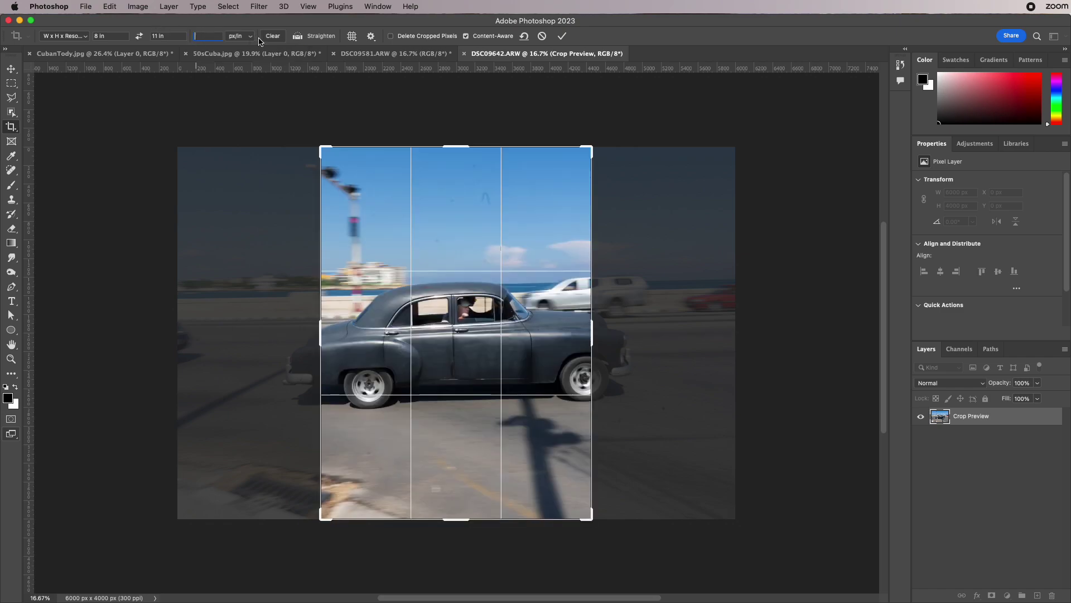
type("300")
left_click(139, 35)
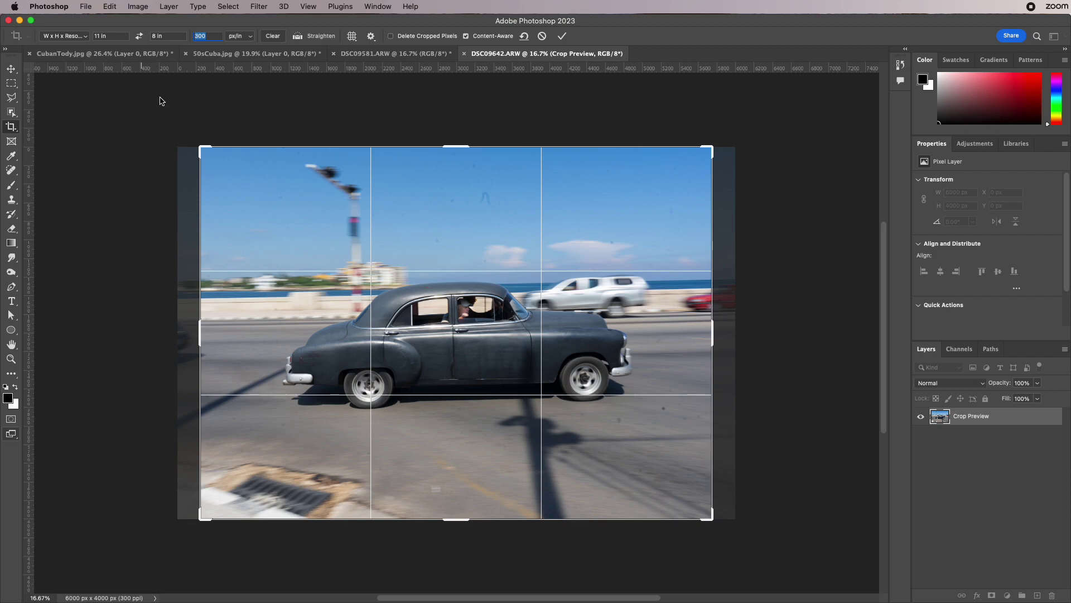
Rotate the photo slightly to level the horizon, tighten the crop frame inside the tilted image edges and apply the crop
left_click(68, 36)
left_click(77, 37)
mouse_move(720, 140)
left_mouse_down()
mouse_move(751, 162)
mouse_move(724, 146)
left_mouse_up()
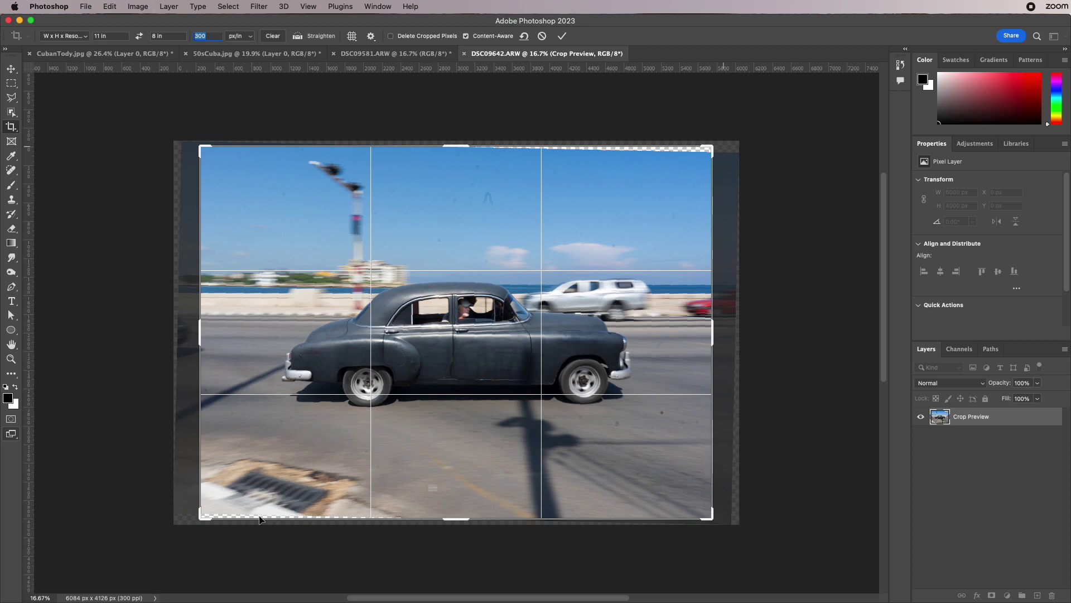
left_click_drag(709, 147, 697, 151)
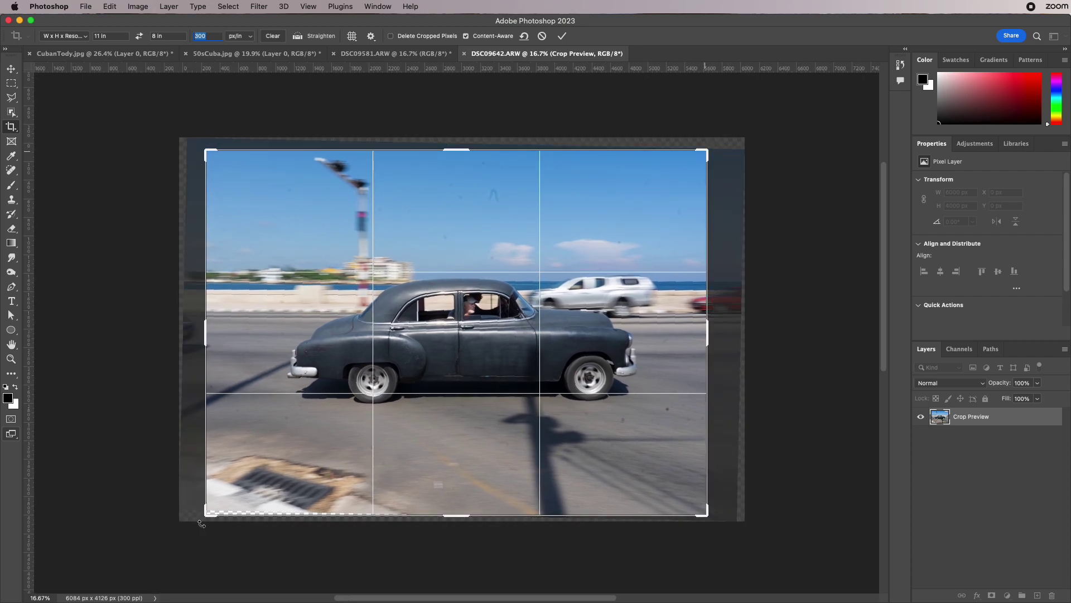
left_click_drag(203, 515, 231, 526)
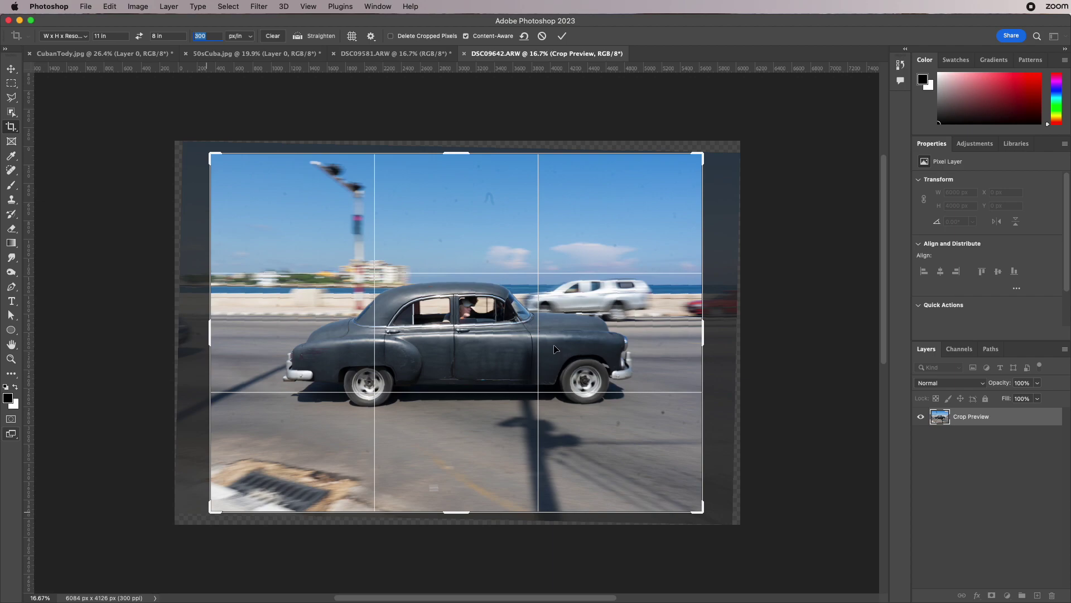
key("Return")
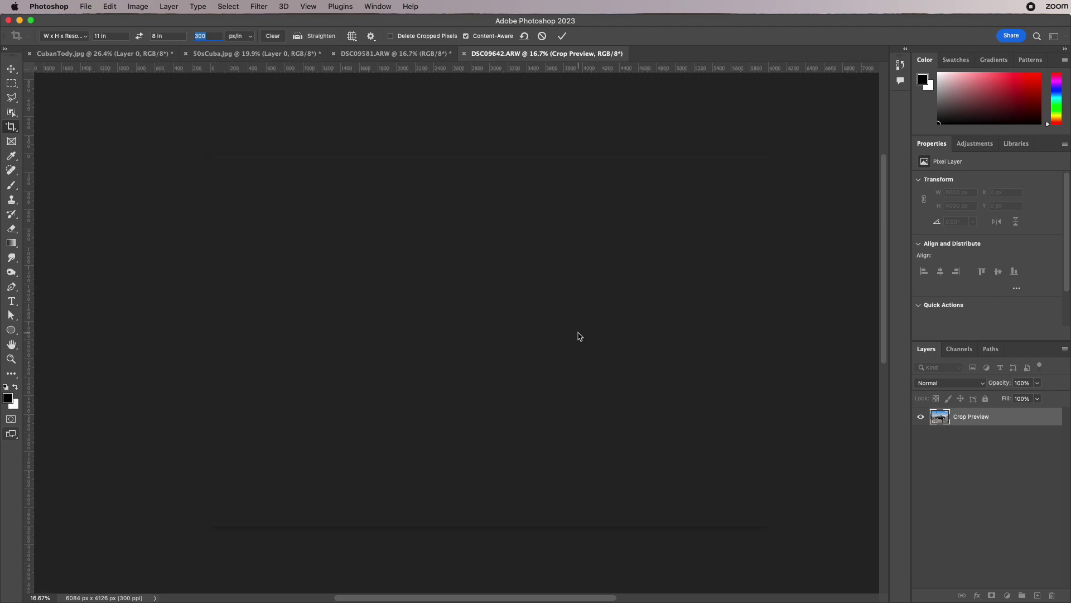
left_click(11, 359)
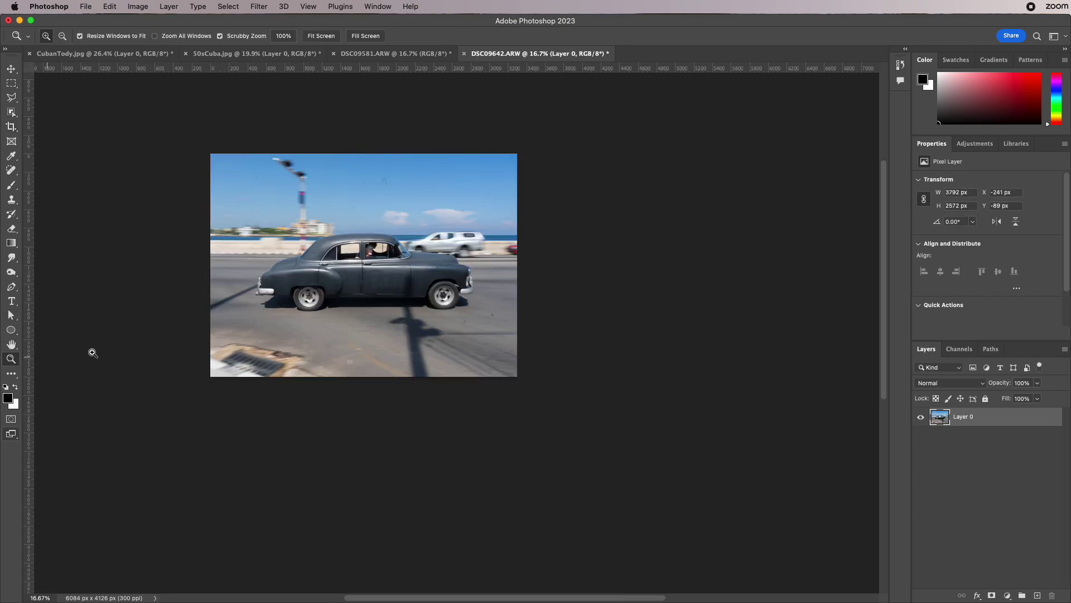
left_click_drag(271, 261, 305, 269)
left_click_drag(405, 252, 412, 301)
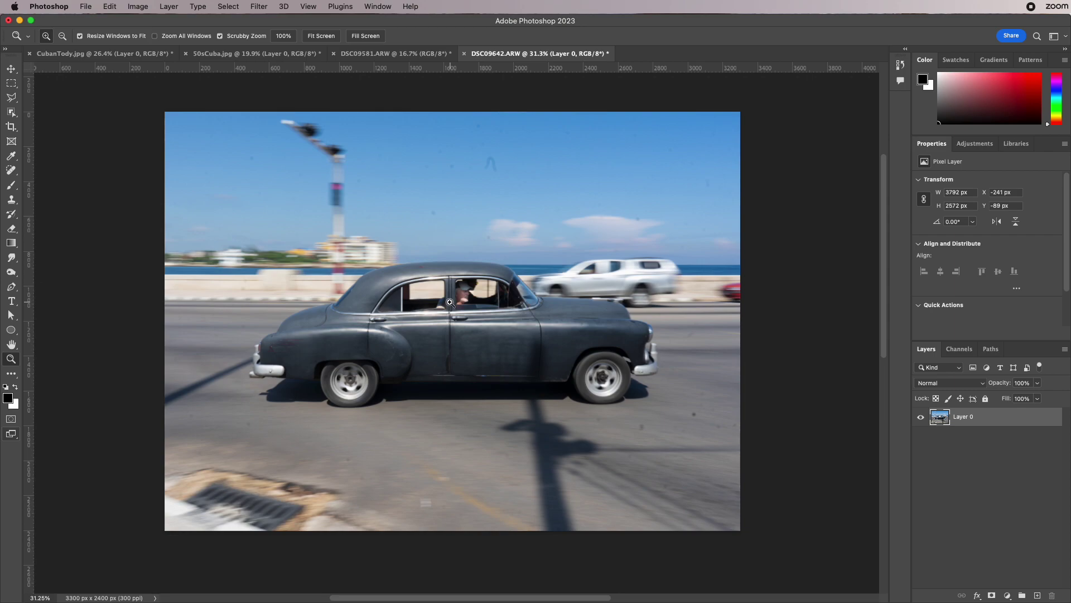
left_click(85, 6)
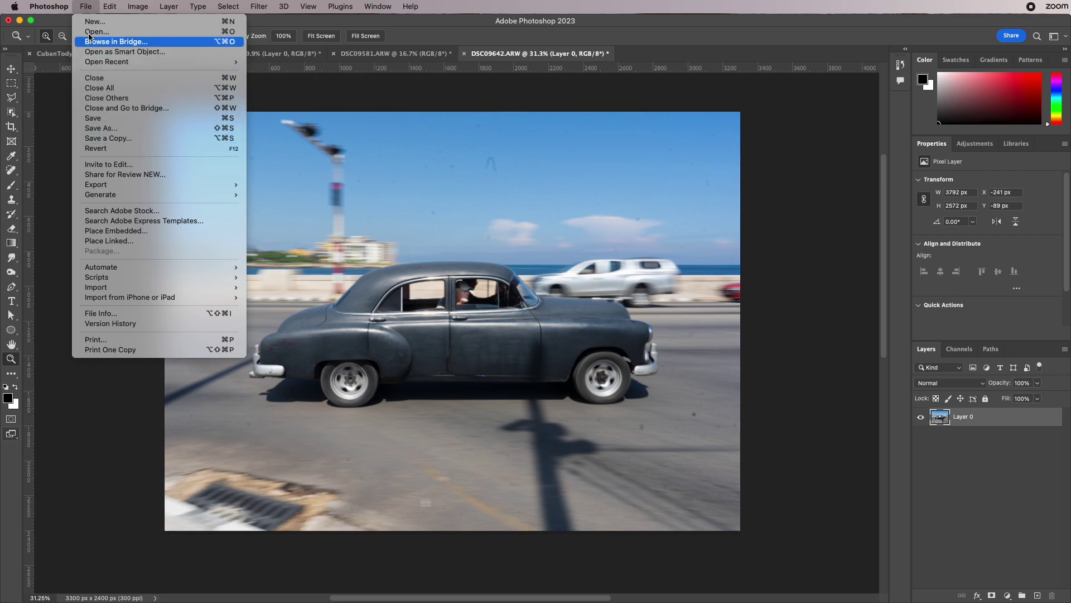
left_click(55, 21)
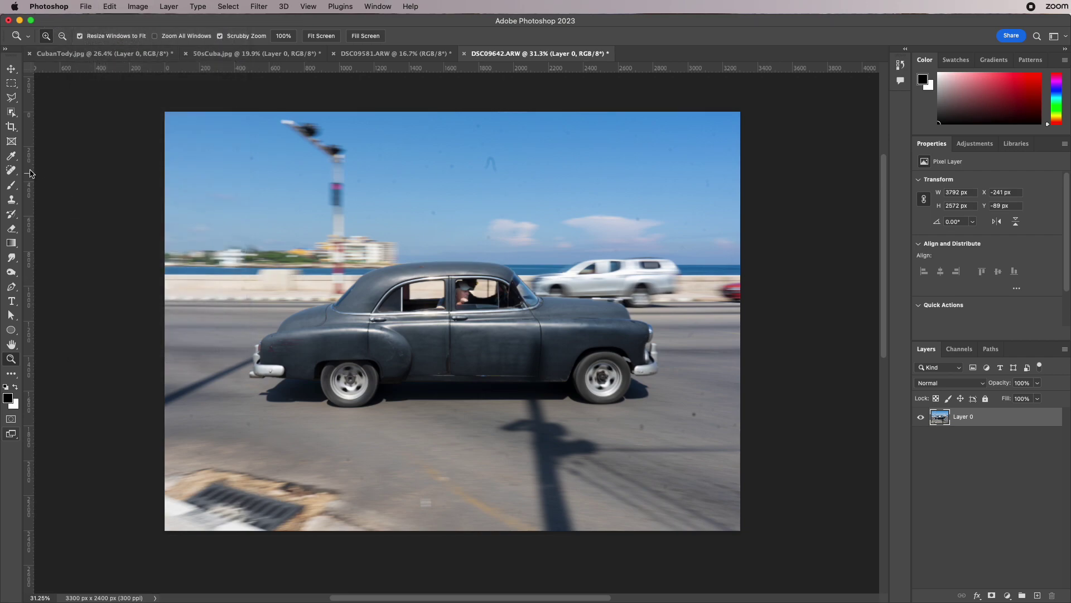
Start a new crop of the car photo with its width set to 1920 px
left_click(14, 129)
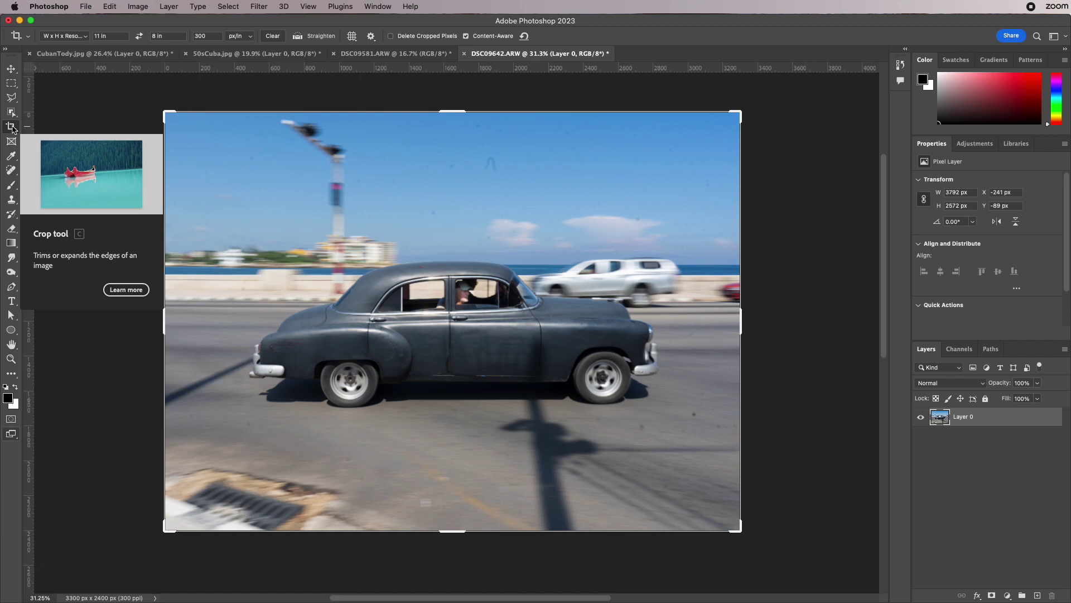
left_click(103, 35)
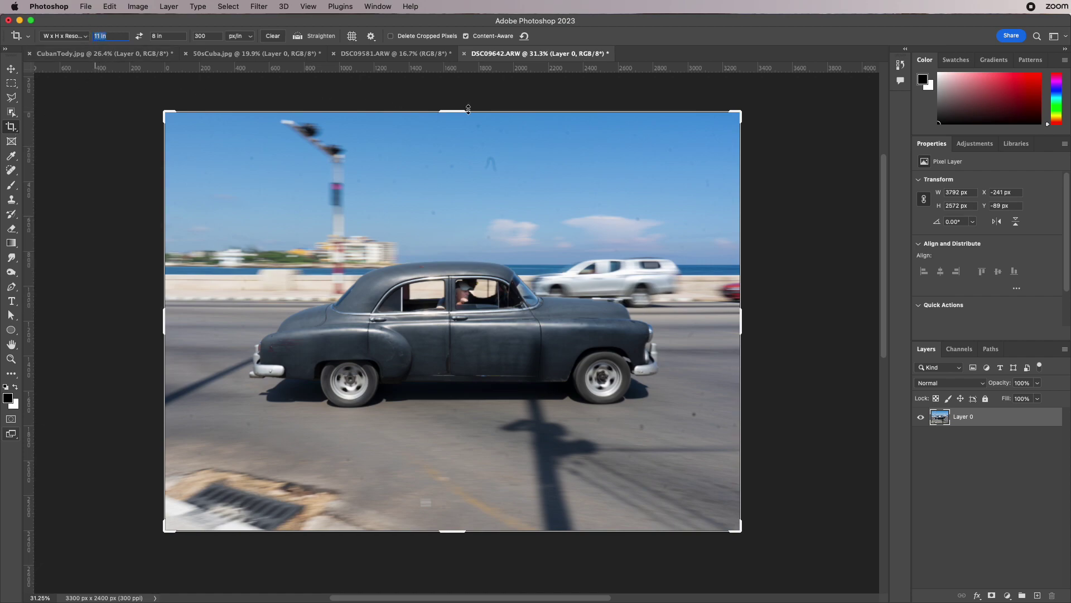
type("19")
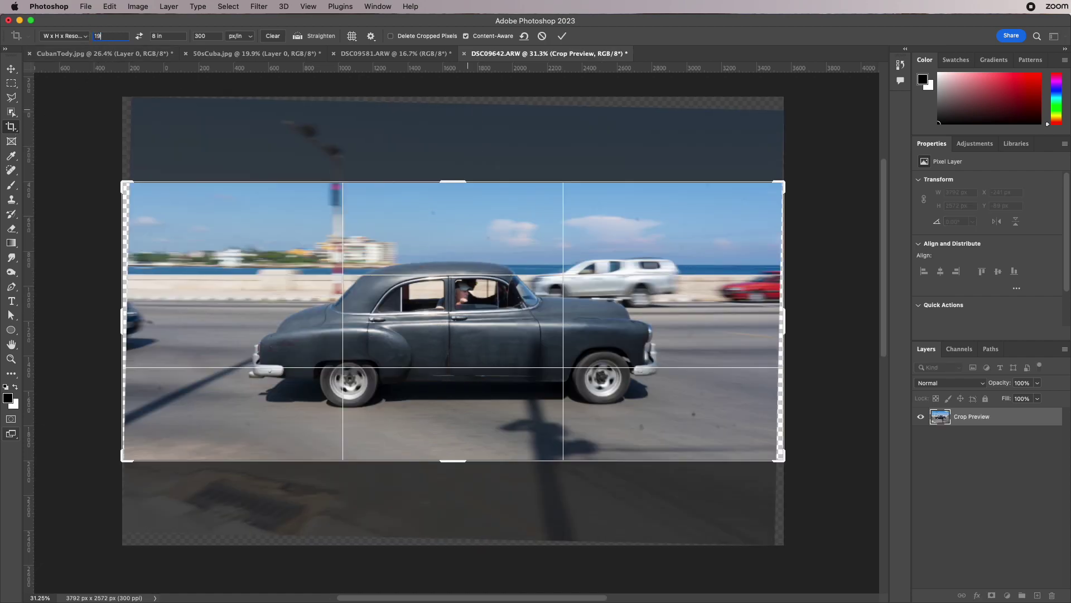
type("2")
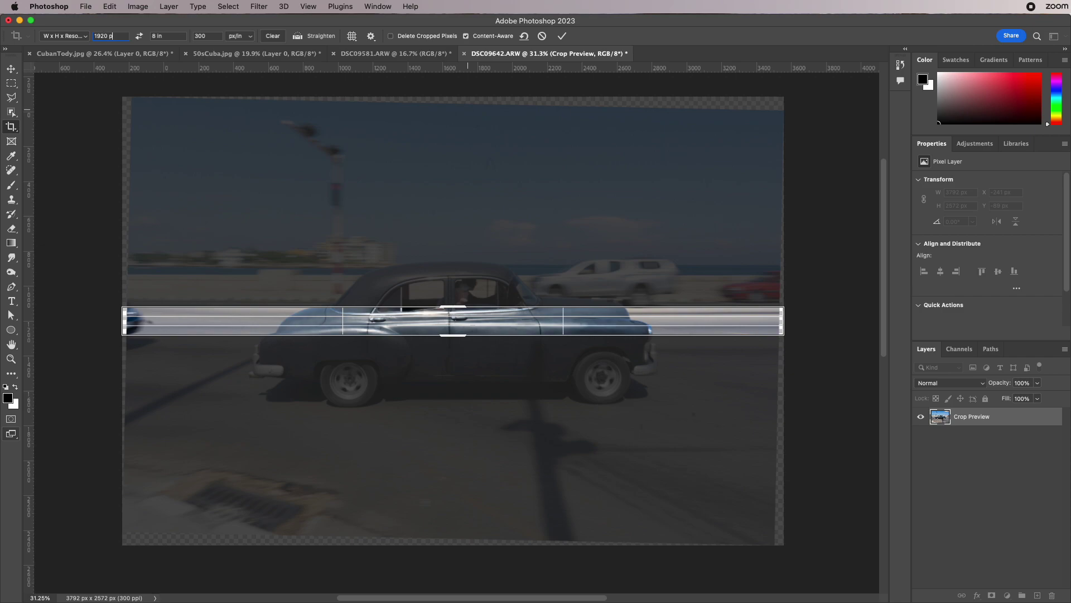
type("0 px")
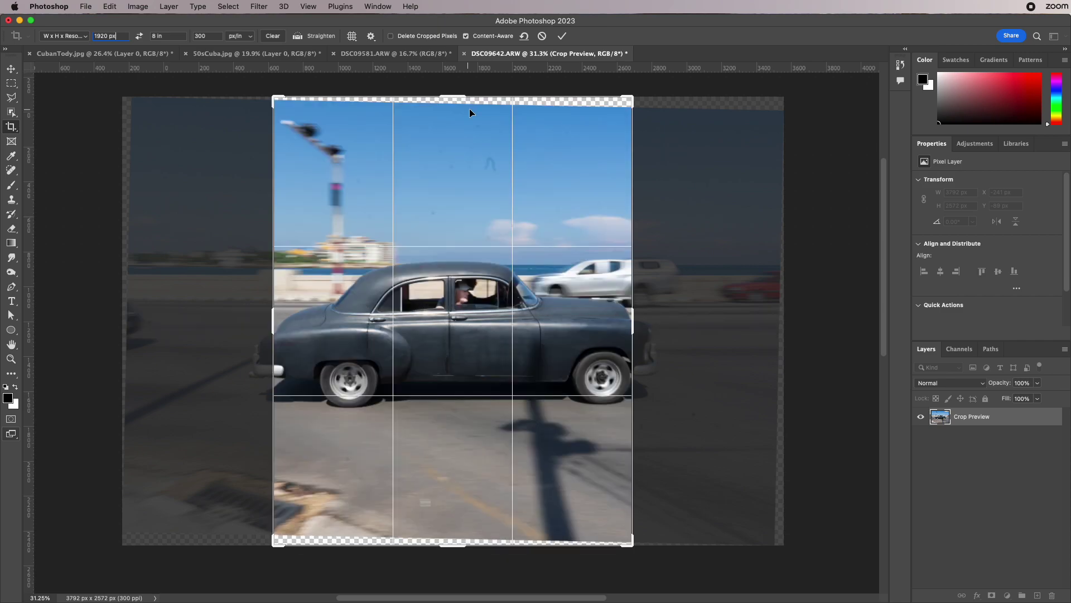
Set the crop height to 1080 px
left_click(158, 36)
type("080")
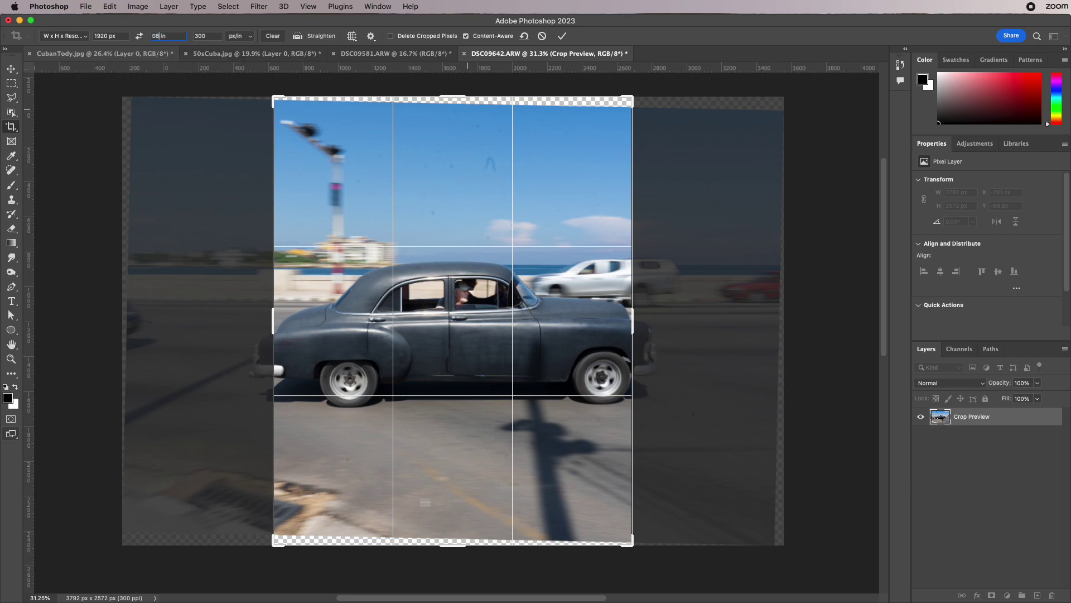
type("px")
key("BackSpace")
key("BackSpace")
key("BackSpace")
key("BackSpace")
key("BackSpace")
type("1080")
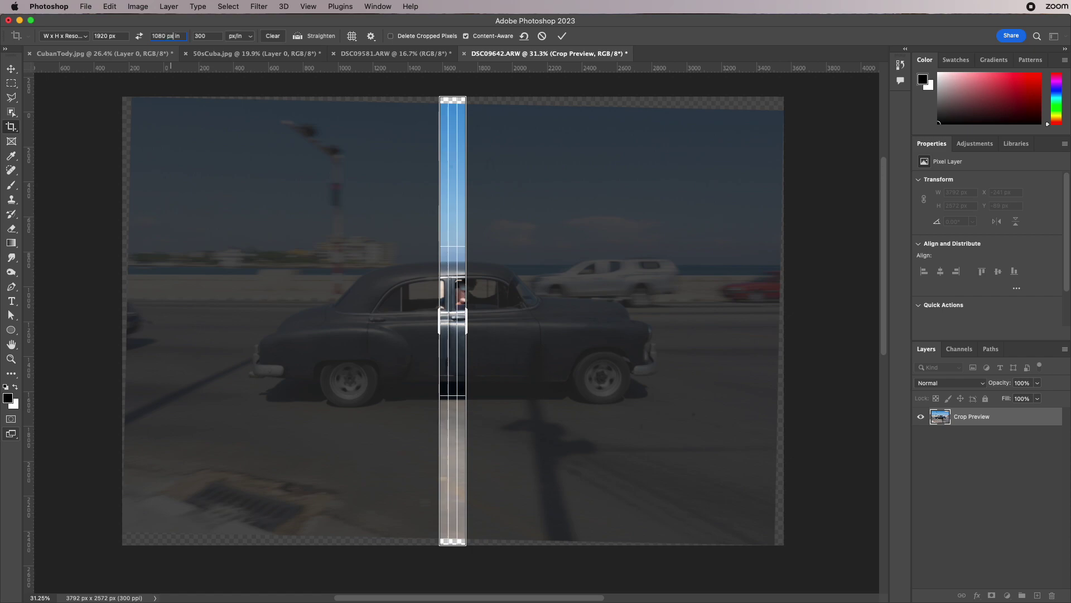
key("BackSpace")
key("BackSpace")
key("BackSpace")
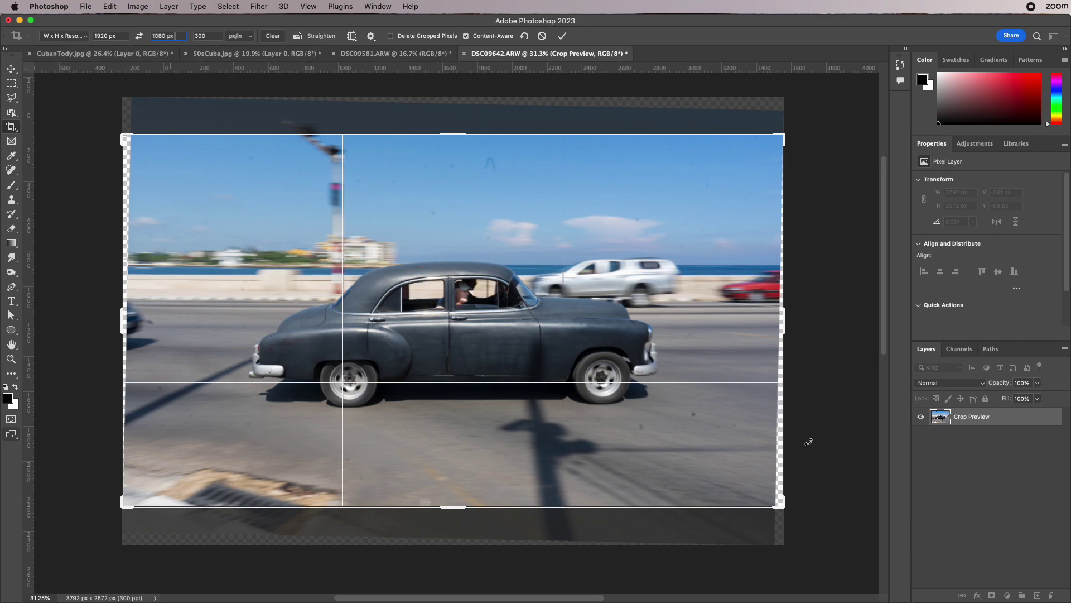
Shrink the crop frame to a tight area around the black car's side windows and front door
left_click_drag(784, 506, 615, 415)
left_click_drag(567, 384, 342, 282)
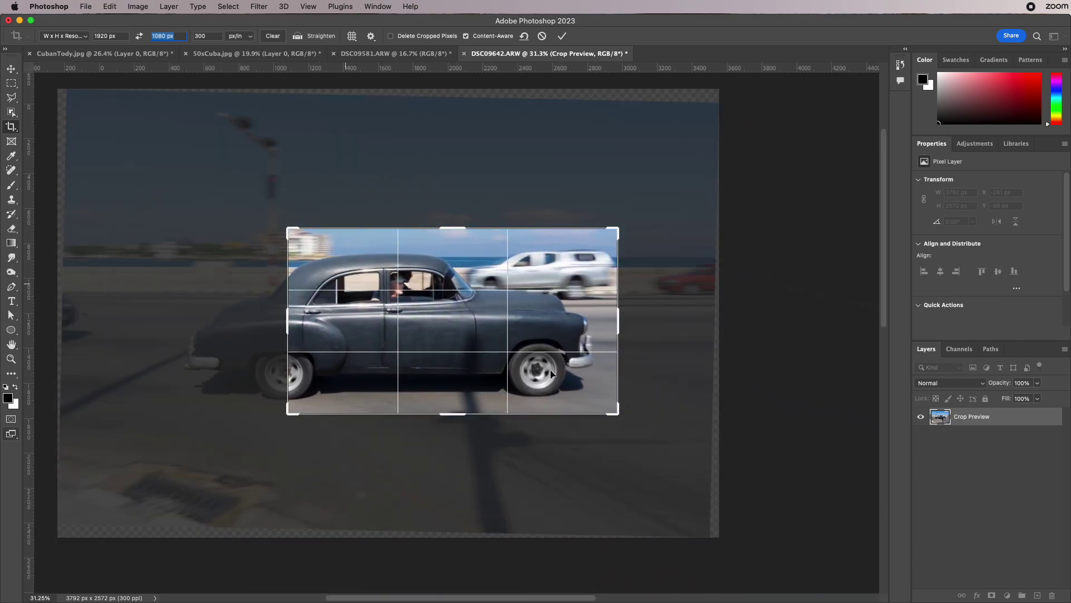
left_click_drag(617, 414, 495, 311)
left_click_drag(365, 273, 372, 276)
left_click_drag(476, 324, 480, 333)
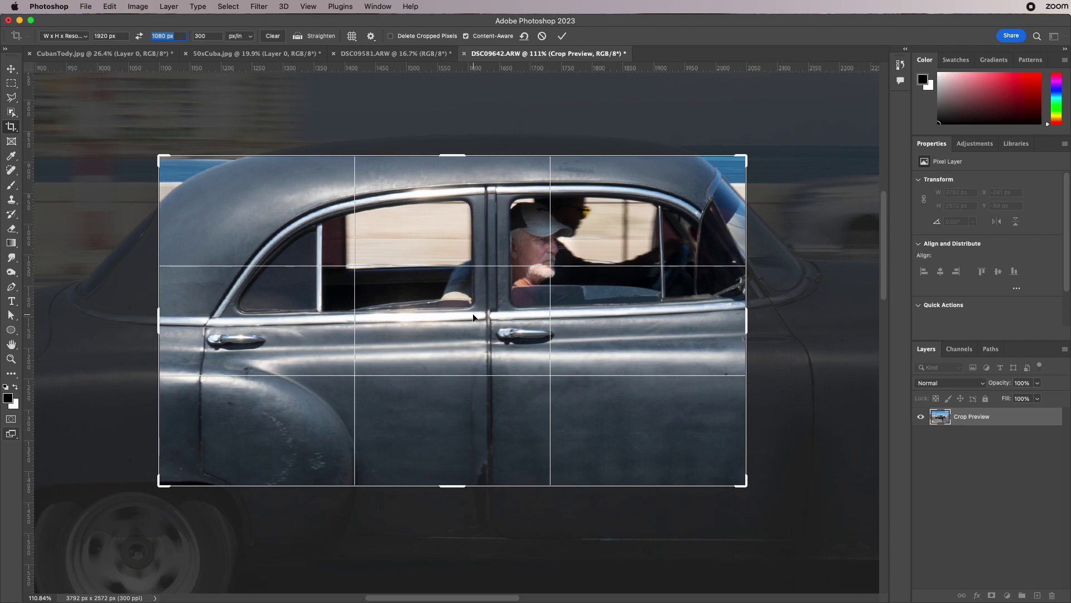
Shift the image within the crop frame so the passenger sits near the left third line, and apply the crop
mouse_move(507, 315)
left_mouse_down()
mouse_move(512, 329)
mouse_move(513, 319)
left_mouse_up()
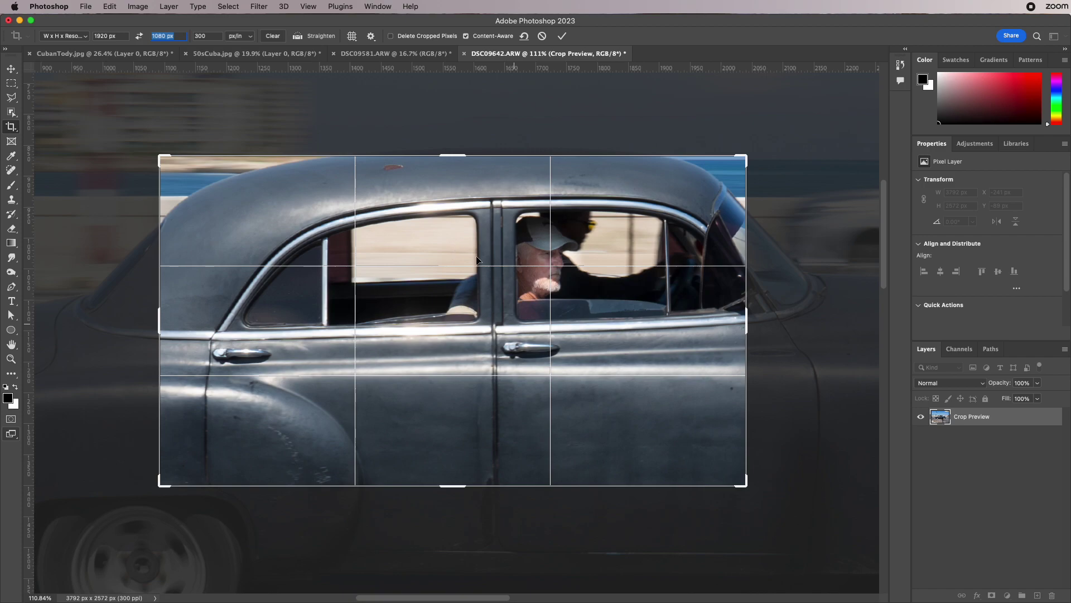
left_click_drag(611, 332, 541, 319)
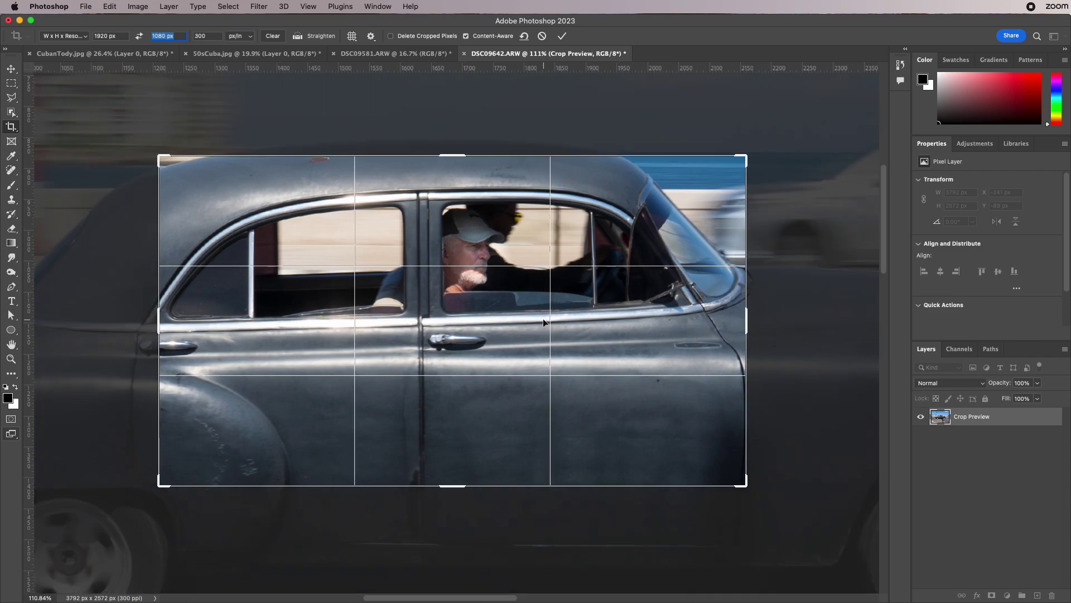
left_click_drag(493, 276, 368, 279)
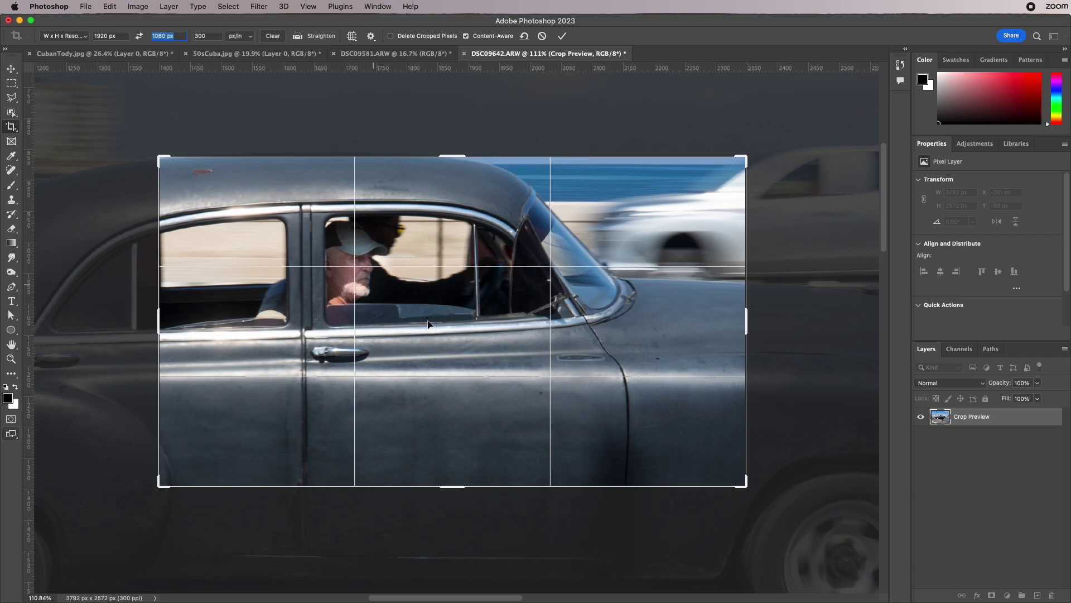
key("Return")
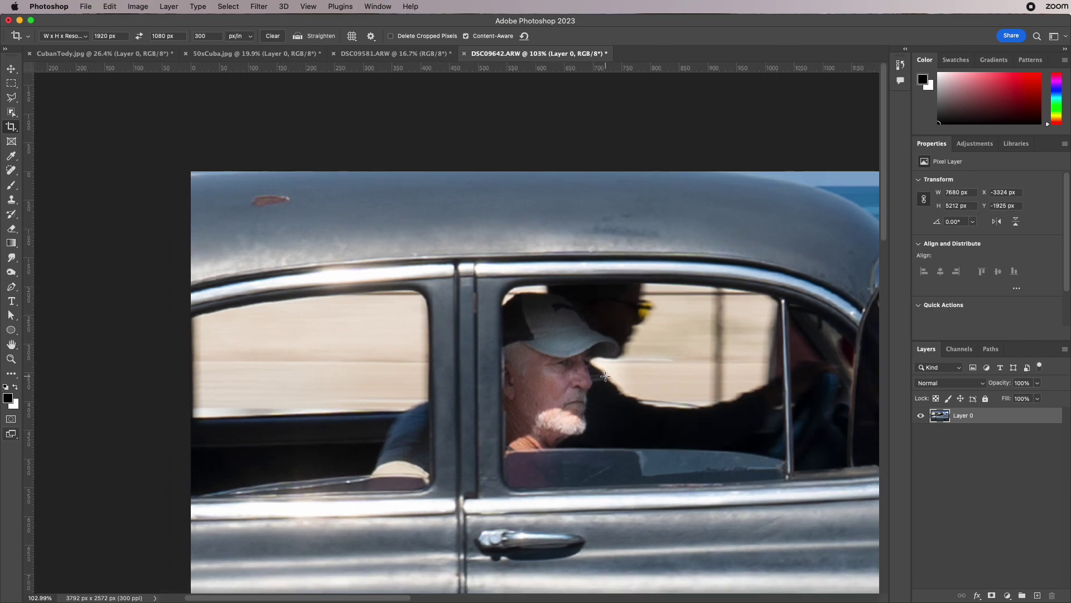
scroll(636, 383, "down", 5)
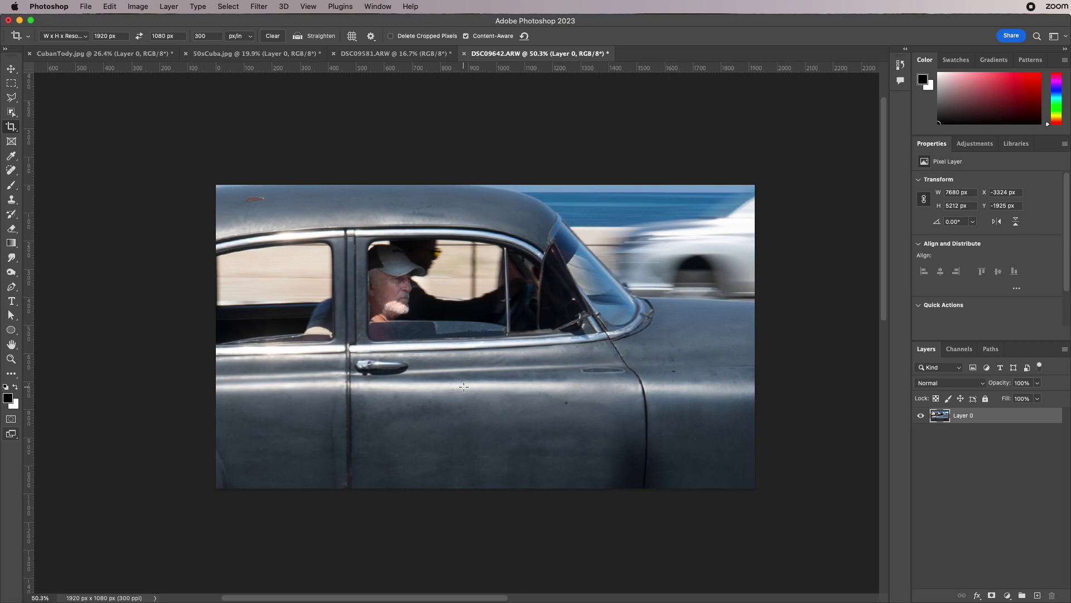
left_click(87, 7)
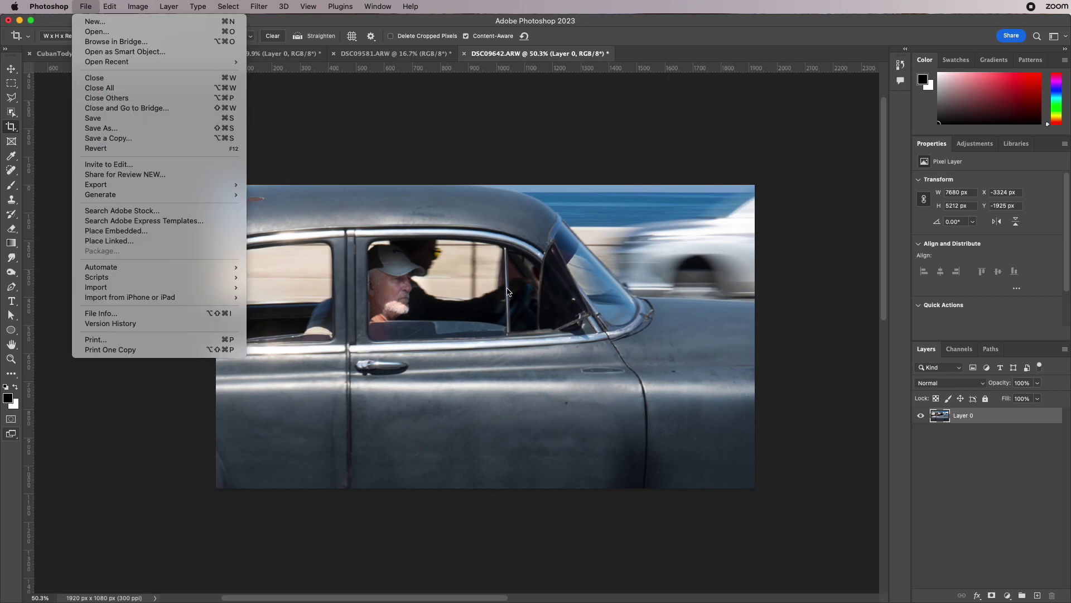
left_click(771, 275)
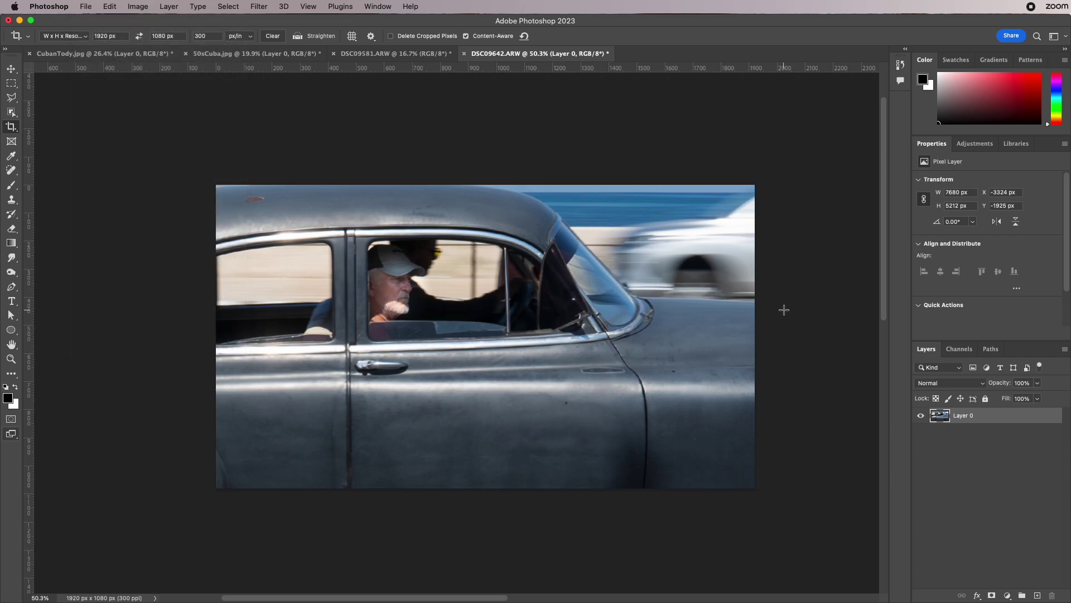